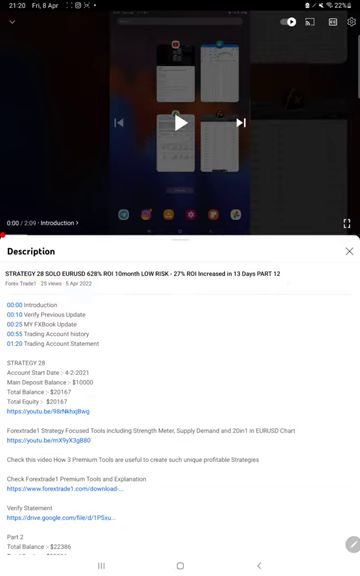
Leave the Strategy 28 EURUSD video and show the recent-apps overview.
{"action": "left_click", "coordinate": [101, 565]}
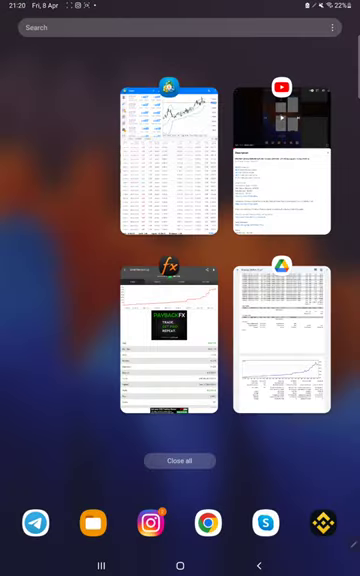
{"action": "left_click", "coordinate": [168, 340]}
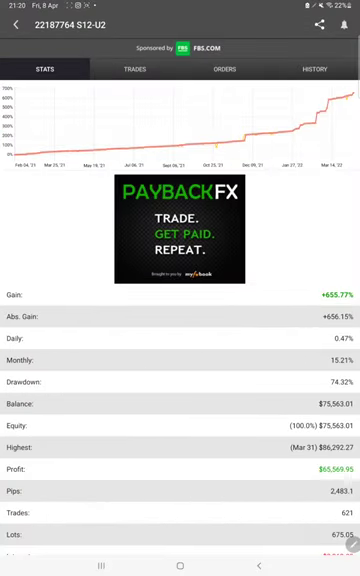
{"action": "left_click_drag", "start_coordinate": [180, 200], "coordinate": [180, 320]}
{"action": "scroll", "coordinate": [180, 300], "scroll_direction": "down", "scroll_amount": 3}
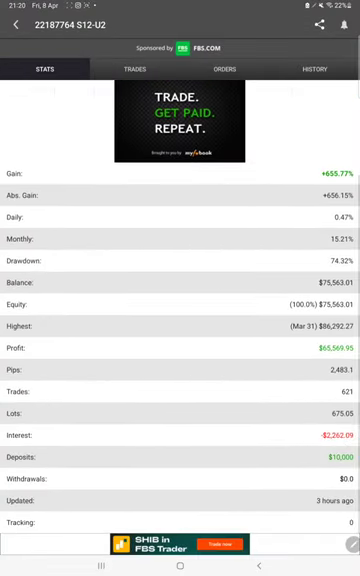
{"action": "scroll", "coordinate": [180, 300], "scroll_direction": "up", "scroll_amount": 3}
{"action": "scroll", "coordinate": [180, 300], "scroll_direction": "down", "scroll_amount": 3}
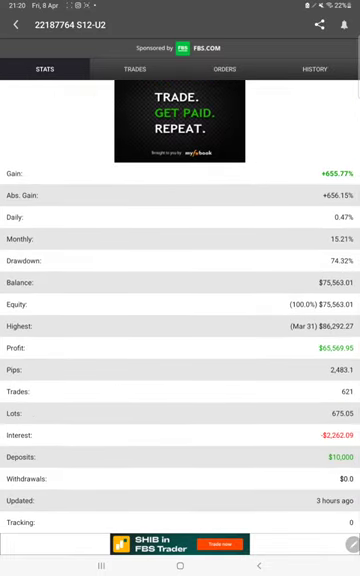
{"action": "left_click_drag", "start_coordinate": [321, 179], "coordinate": [353, 176]}
{"action": "mouse_move", "coordinate": [325, 205]}
{"action": "left_mouse_down"}
{"action": "mouse_move", "coordinate": [347, 206]}
{"action": "mouse_move", "coordinate": [355, 222]}
{"action": "left_mouse_up"}
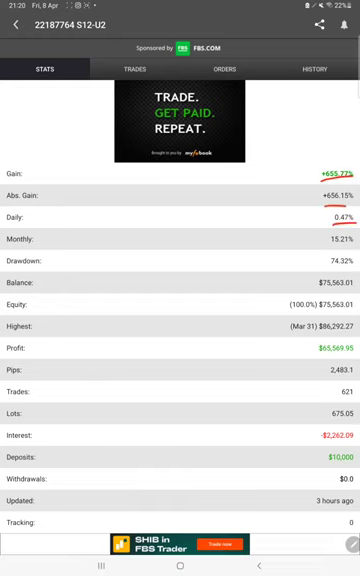
{"action": "left_click_drag", "start_coordinate": [322, 247], "coordinate": [355, 245]}
{"action": "left_click_drag", "start_coordinate": [312, 290], "coordinate": [348, 292]}
{"action": "left_click_drag", "start_coordinate": [310, 352], "coordinate": [346, 355]}
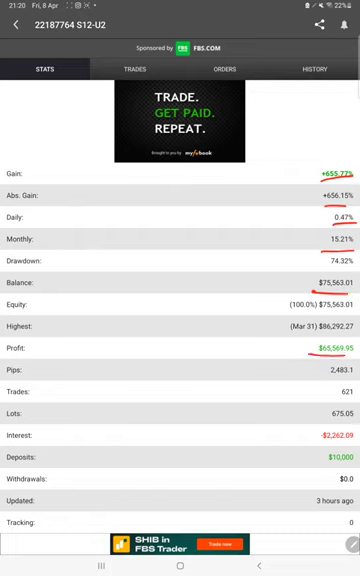
{"action": "left_click_drag", "start_coordinate": [324, 466], "coordinate": [355, 465]}
{"action": "mouse_move", "coordinate": [330, 488]}
{"action": "left_mouse_down"}
{"action": "mouse_move", "coordinate": [300, 505]}
{"action": "mouse_move", "coordinate": [350, 512]}
{"action": "mouse_move", "coordinate": [335, 487]}
{"action": "left_mouse_up"}
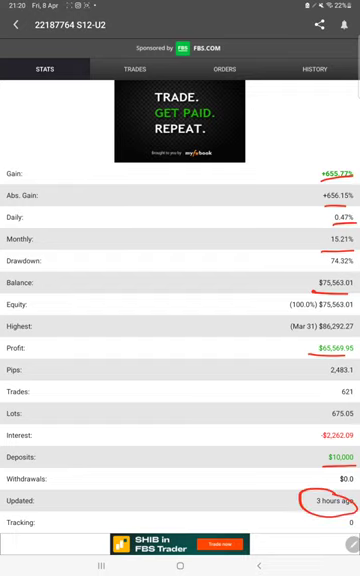
Check the empty Trades and Orders tabs and the EURUSD History, then switch to MetaTrader 5.
{"action": "left_click", "coordinate": [134, 69]}
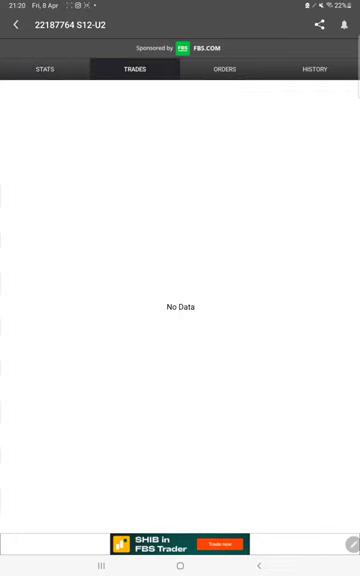
{"action": "left_click", "coordinate": [224, 69]}
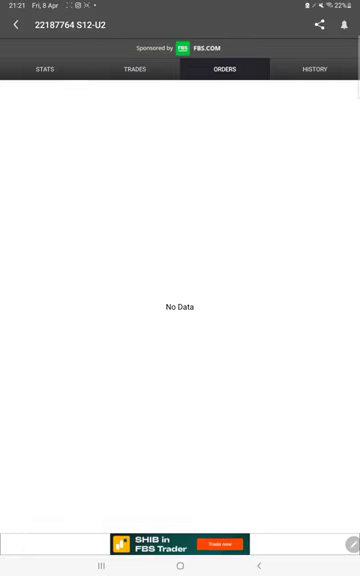
{"action": "left_click", "coordinate": [314, 69]}
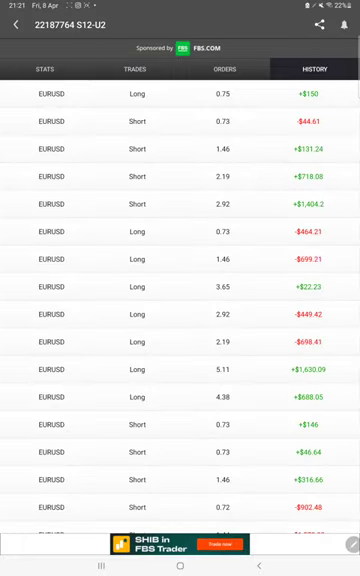
{"action": "scroll", "coordinate": [180, 300], "scroll_direction": "down", "scroll_amount": 3}
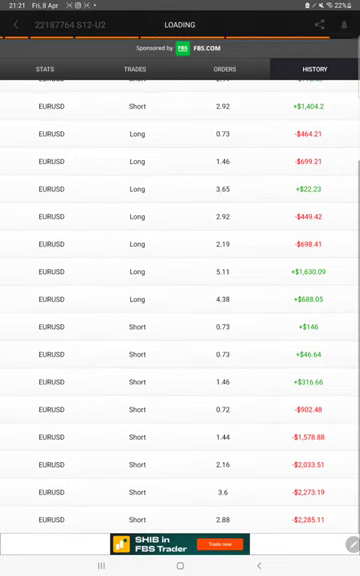
{"action": "scroll", "coordinate": [180, 300], "scroll_direction": "down", "scroll_amount": 5}
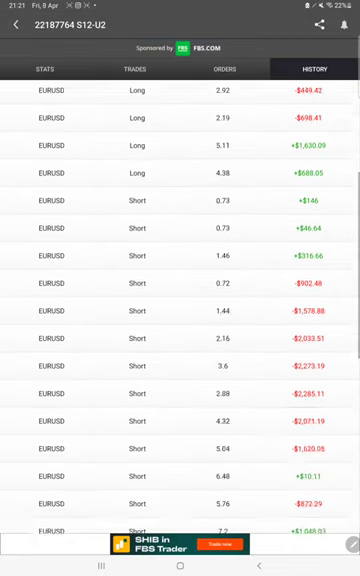
{"action": "scroll", "coordinate": [180, 300], "scroll_direction": "up", "scroll_amount": 3}
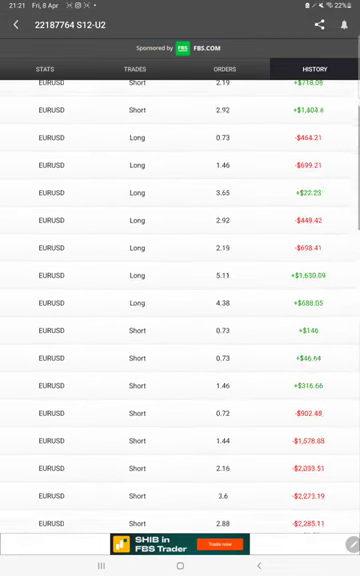
{"action": "scroll", "coordinate": [180, 300], "scroll_direction": "down", "scroll_amount": 5}
{"action": "scroll", "coordinate": [180, 300], "scroll_direction": "down", "scroll_amount": 4}
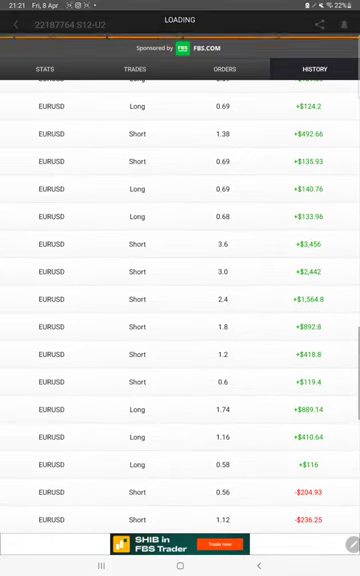
{"action": "left_click", "coordinate": [101, 566]}
{"action": "left_click", "coordinate": [168, 337]}
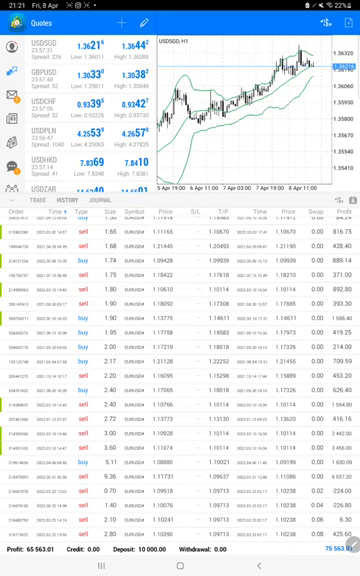
Set the history to a custom period starting 2017 and circle the order numbers.
{"action": "left_click", "coordinate": [37, 199]}
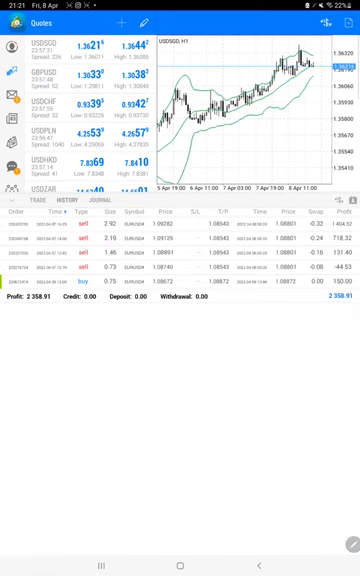
{"action": "left_click", "coordinate": [340, 199]}
{"action": "left_click_drag", "start_coordinate": [213, 225], "coordinate": [213, 260]}
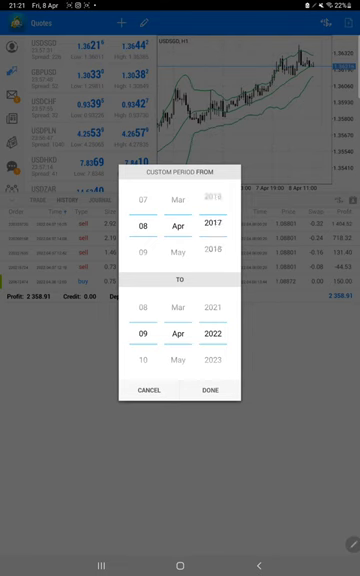
{"action": "left_click", "coordinate": [210, 390]}
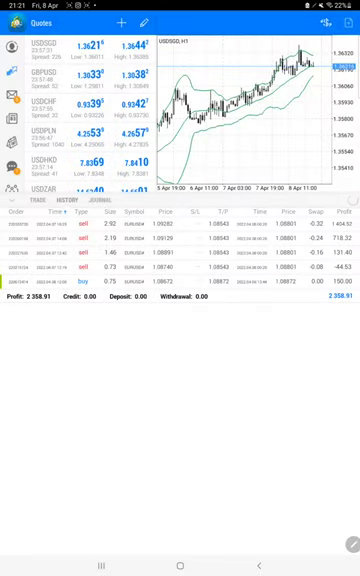
{"action": "left_click", "coordinate": [67, 199]}
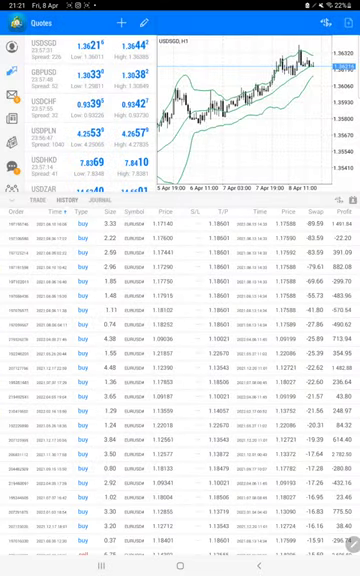
{"action": "scroll", "coordinate": [180, 400], "scroll_direction": "down", "scroll_amount": 10}
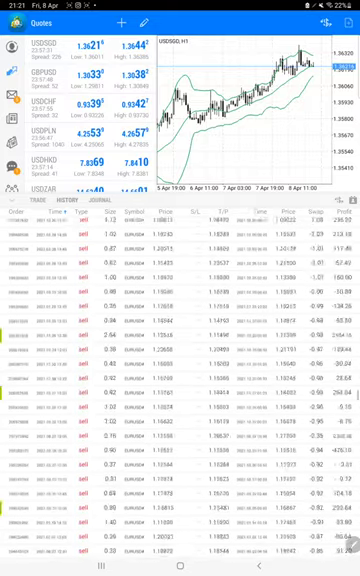
{"action": "scroll", "coordinate": [180, 400], "scroll_direction": "down", "scroll_amount": 10}
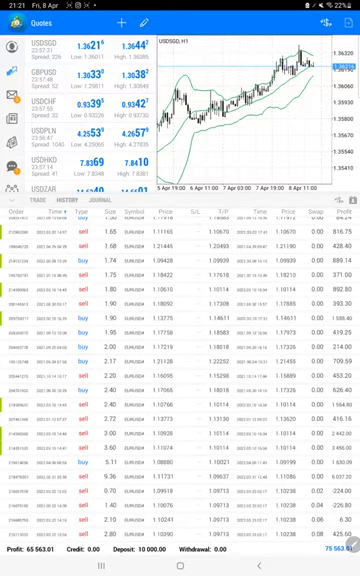
{"action": "mouse_move", "coordinate": [10, 225]}
{"action": "left_mouse_down"}
{"action": "mouse_move", "coordinate": [22, 380]}
{"action": "mouse_move", "coordinate": [10, 225]}
{"action": "left_mouse_up"}
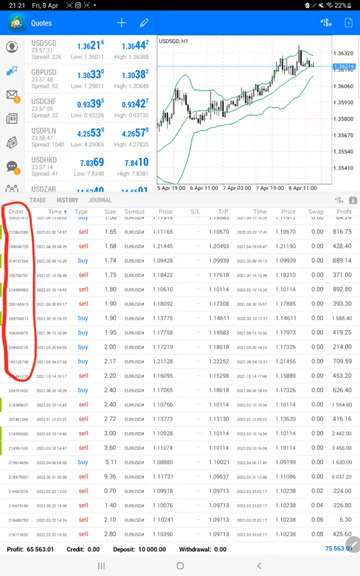
{"action": "mouse_move", "coordinate": [42, 244]}
{"action": "left_mouse_down"}
{"action": "mouse_move", "coordinate": [54, 240]}
{"action": "mouse_move", "coordinate": [54, 274]}
{"action": "left_mouse_up"}
{"action": "left_click_drag", "start_coordinate": [40, 320], "coordinate": [52, 315]}
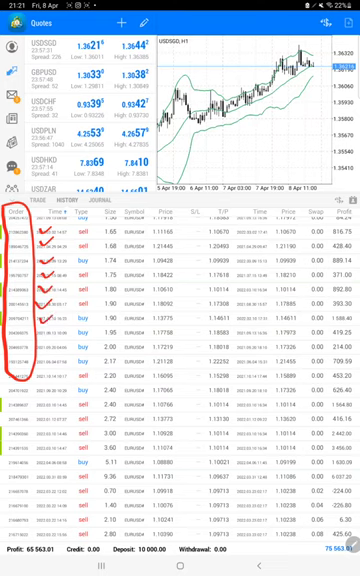
{"action": "left_click_drag", "start_coordinate": [5, 556], "coordinate": [50, 556]}
{"action": "left_click_drag", "start_coordinate": [300, 540], "coordinate": [320, 548]}
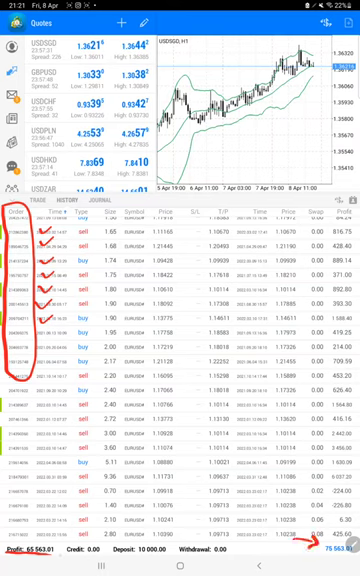
{"action": "mouse_move", "coordinate": [256, 514]}
{"action": "left_mouse_down"}
{"action": "mouse_move", "coordinate": [266, 526]}
{"action": "mouse_move", "coordinate": [290, 525]}
{"action": "left_mouse_up"}
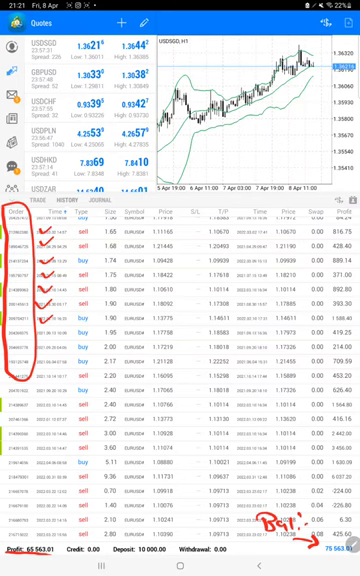
{"action": "key", "text": "Escape"}
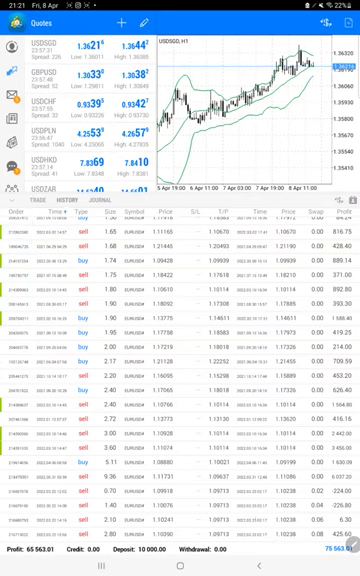
In the Strategy 28 Part 13 PDF, trace the equity curve and underline Profit Factor 2.29 and related stats.
{"action": "key", "text": "alt+Tab"}
{"action": "left_click", "coordinate": [163, 355]}
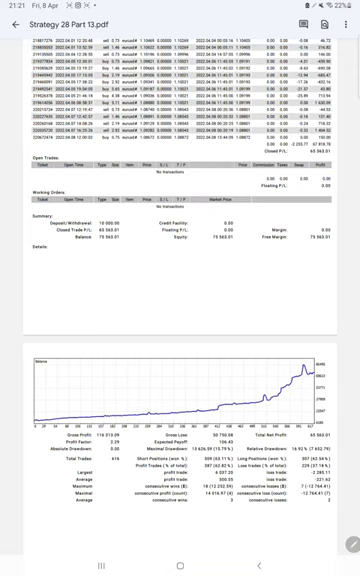
{"action": "left_click_drag", "start_coordinate": [36, 418], "coordinate": [317, 370]}
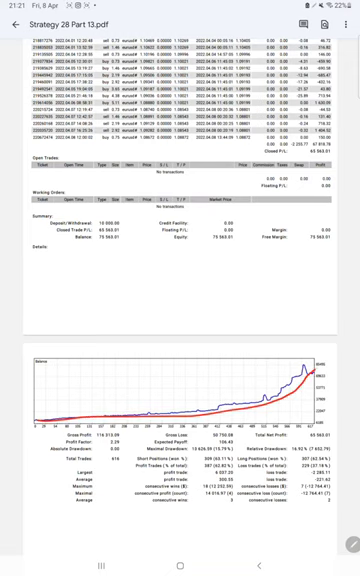
{"action": "mouse_move", "coordinate": [114, 446]}
{"action": "left_mouse_down"}
{"action": "mouse_move", "coordinate": [126, 446]}
{"action": "mouse_move", "coordinate": [128, 462]}
{"action": "left_mouse_up"}
{"action": "left_click_drag", "start_coordinate": [218, 445], "coordinate": [240, 445]}
{"action": "left_click_drag", "start_coordinate": [318, 488], "coordinate": [338, 488]}
{"action": "left_click_drag", "start_coordinate": [217, 482], "coordinate": [236, 482]}
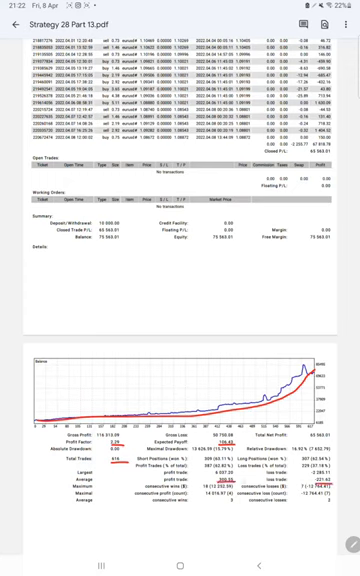
Handwrite the 1:1.35 risk-reward note and a breakeven note with 62%, 20% and an upward arrow.
{"action": "mouse_move", "coordinate": [33, 514]}
{"action": "left_mouse_down"}
{"action": "mouse_move", "coordinate": [36, 502]}
{"action": "mouse_move", "coordinate": [46, 514]}
{"action": "mouse_move", "coordinate": [96, 514]}
{"action": "mouse_move", "coordinate": [150, 522]}
{"action": "left_mouse_up"}
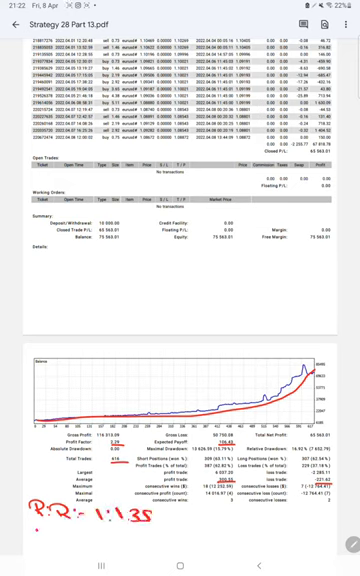
{"action": "mouse_move", "coordinate": [36, 524]}
{"action": "left_mouse_down"}
{"action": "mouse_move", "coordinate": [48, 536]}
{"action": "mouse_move", "coordinate": [44, 538]}
{"action": "mouse_move", "coordinate": [56, 536]}
{"action": "mouse_move", "coordinate": [78, 544]}
{"action": "mouse_move", "coordinate": [118, 546]}
{"action": "mouse_move", "coordinate": [132, 536]}
{"action": "left_mouse_up"}
{"action": "left_click_drag", "start_coordinate": [216, 470], "coordinate": [232, 470]}
{"action": "mouse_move", "coordinate": [150, 534]}
{"action": "left_mouse_down"}
{"action": "mouse_move", "coordinate": [160, 546]}
{"action": "mouse_move", "coordinate": [236, 546]}
{"action": "left_mouse_up"}
{"action": "left_click_drag", "start_coordinate": [244, 534], "coordinate": [256, 546]}
{"action": "left_click_drag", "start_coordinate": [300, 536], "coordinate": [300, 524]}
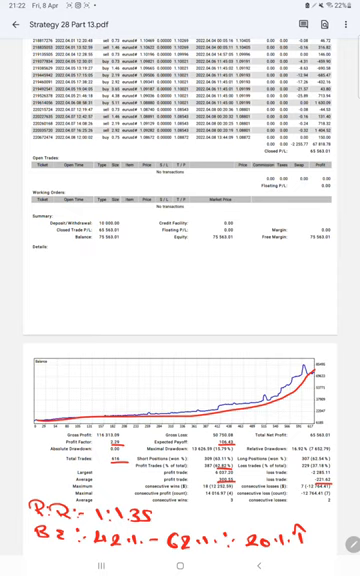